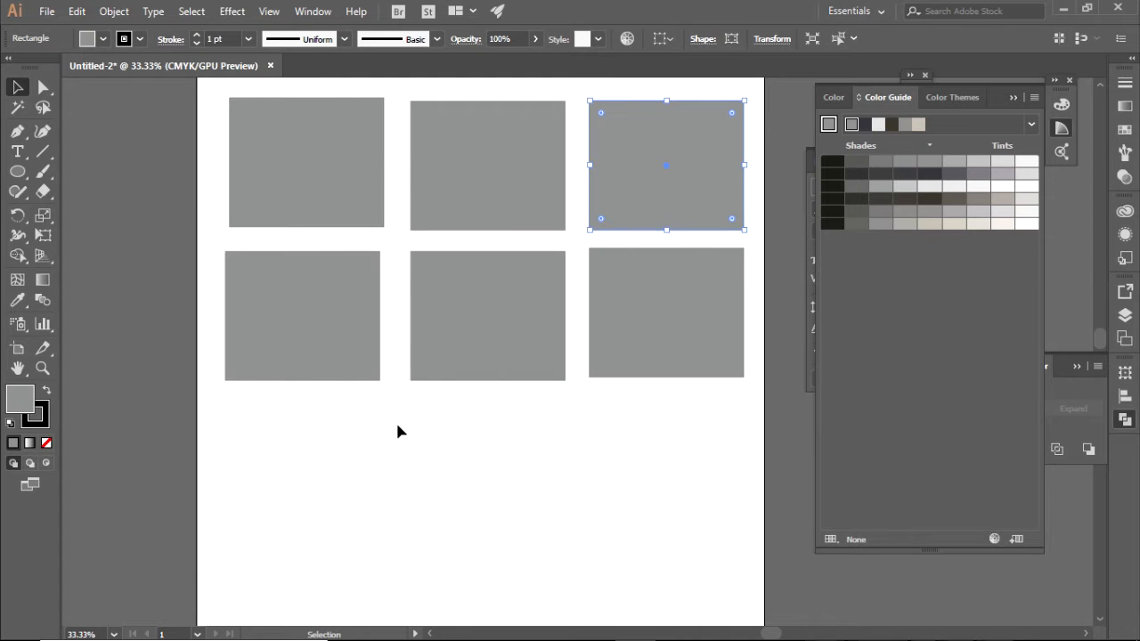
Step: Fill the selected upper-right rectangle with a light pastel green using the Color Picker
double_click(25, 400)
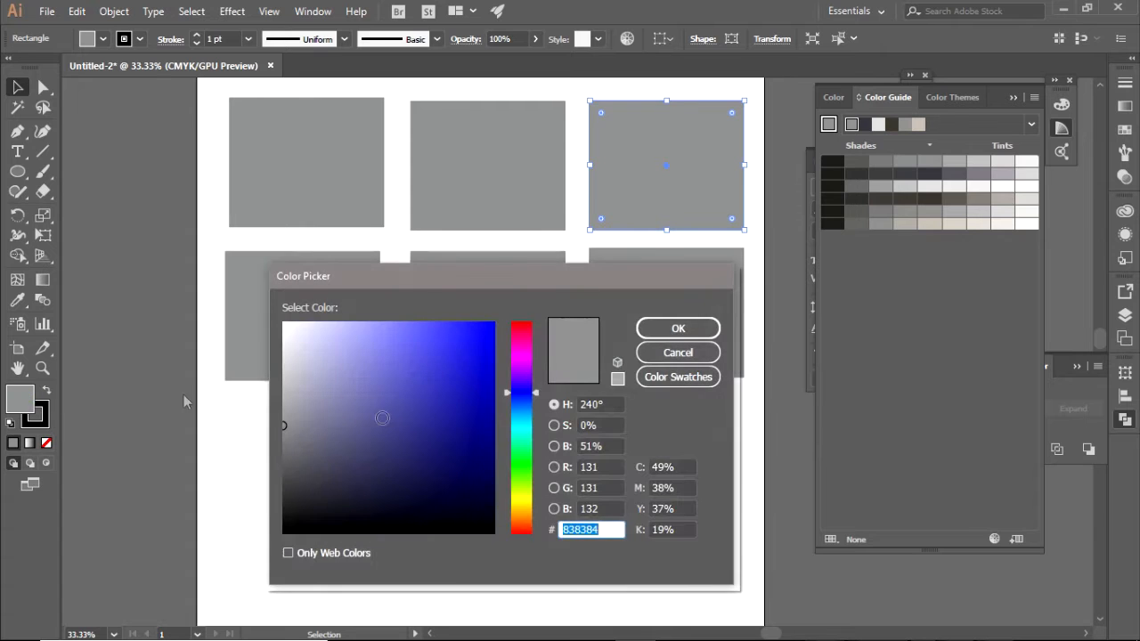
click(525, 435)
drag(527, 436, 529, 455)
drag(490, 405, 504, 335)
click(677, 327)
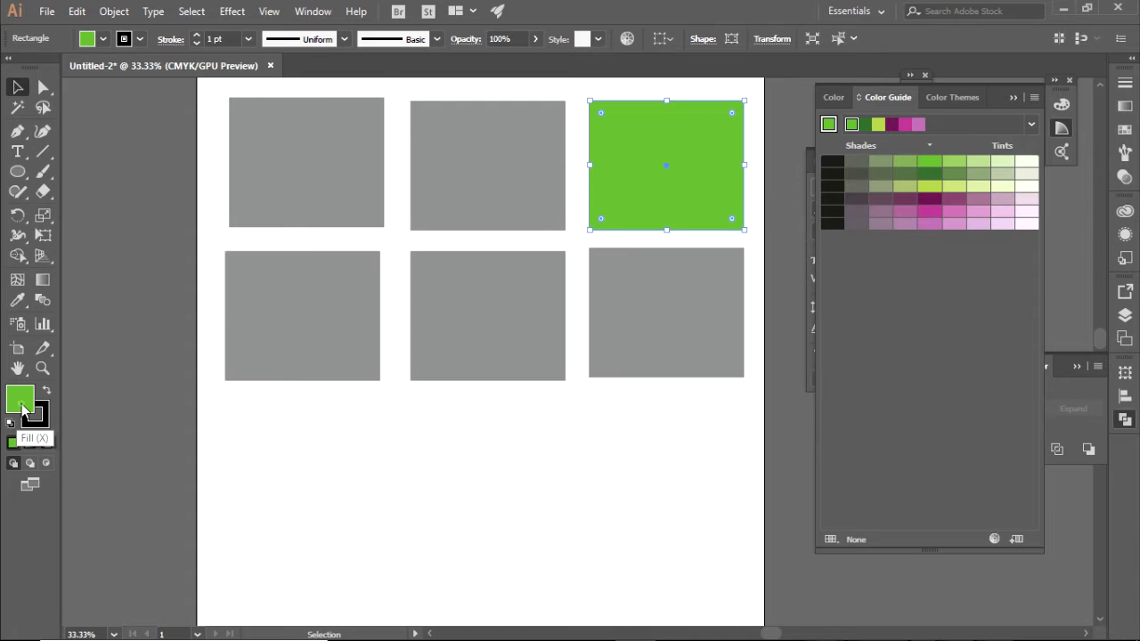
double_click(19, 402)
click(473, 328)
drag(472, 327, 418, 323)
click(673, 329)
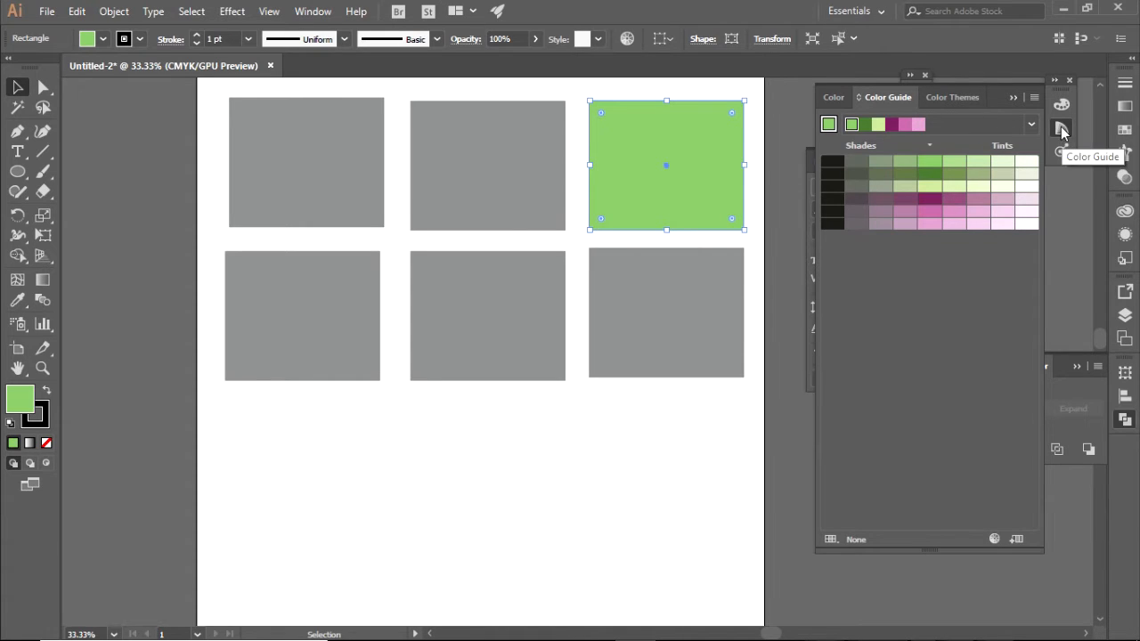
click(269, 12)
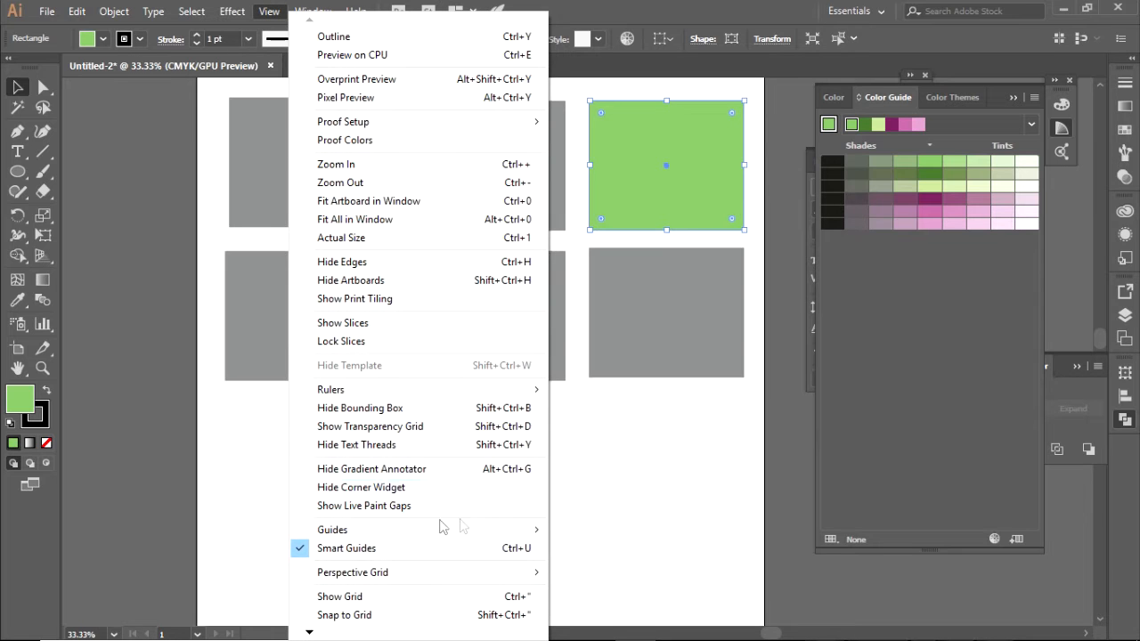
click(312, 10)
click(313, 11)
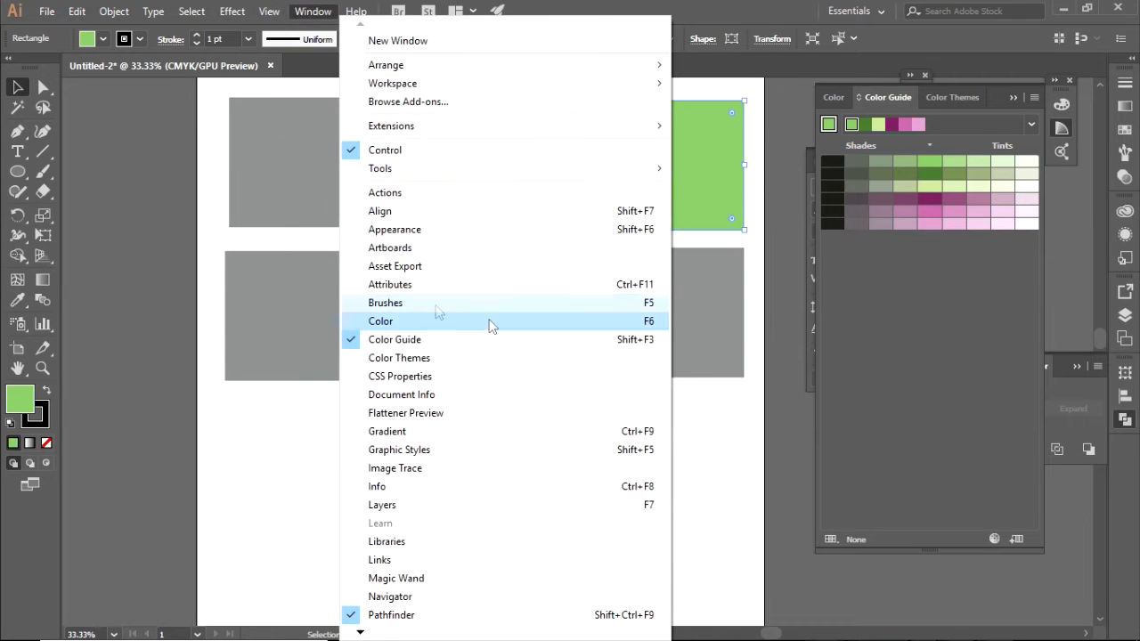
click(870, 269)
Step: Set the Color Guide's harmony rule to Right Complement, based on the light green
click(1031, 124)
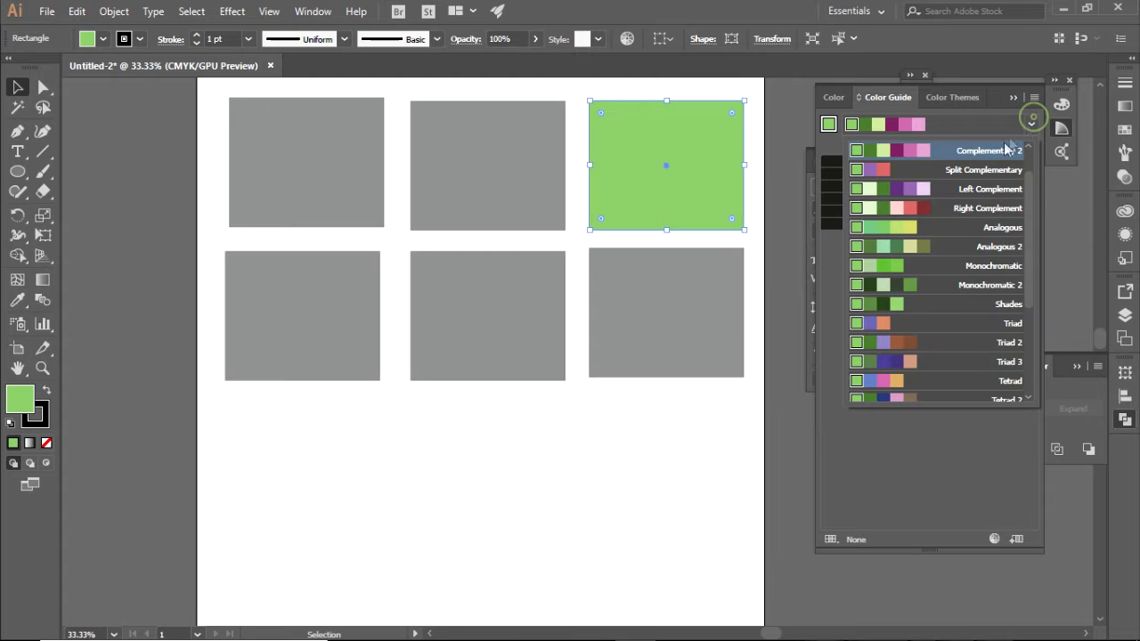
scroll(988, 187, up, 1)
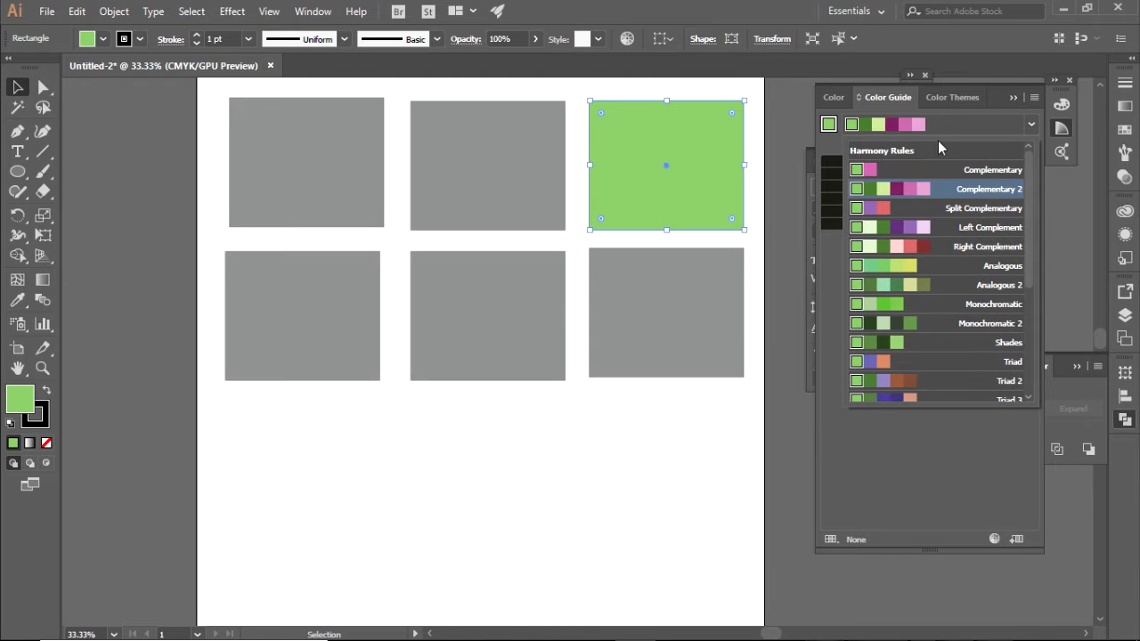
drag(1030, 216, 1039, 191)
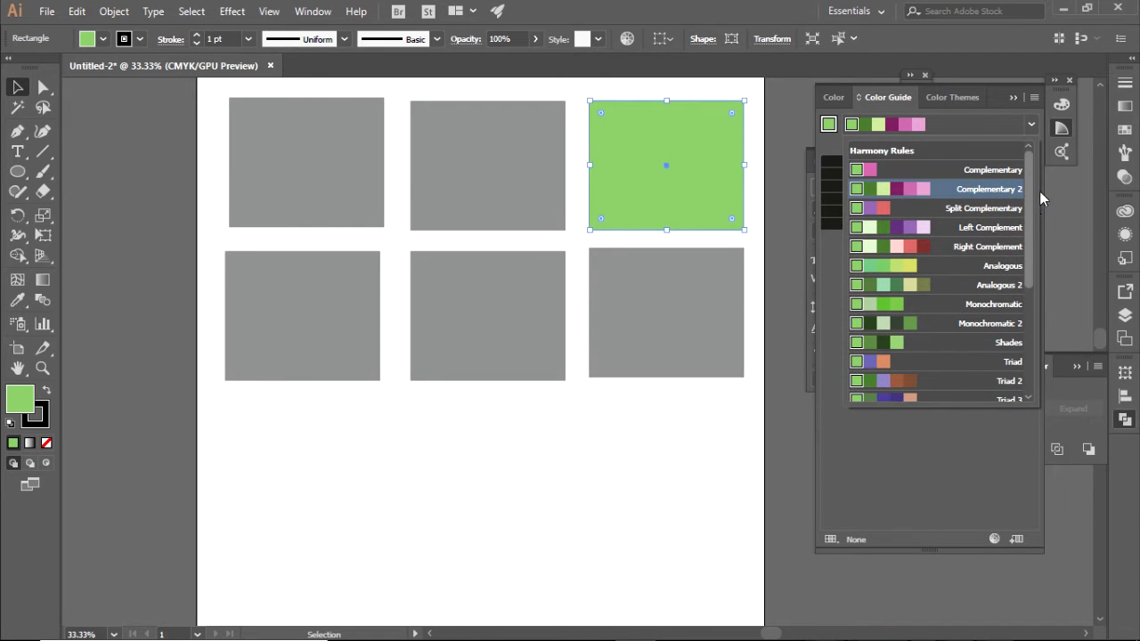
click(950, 246)
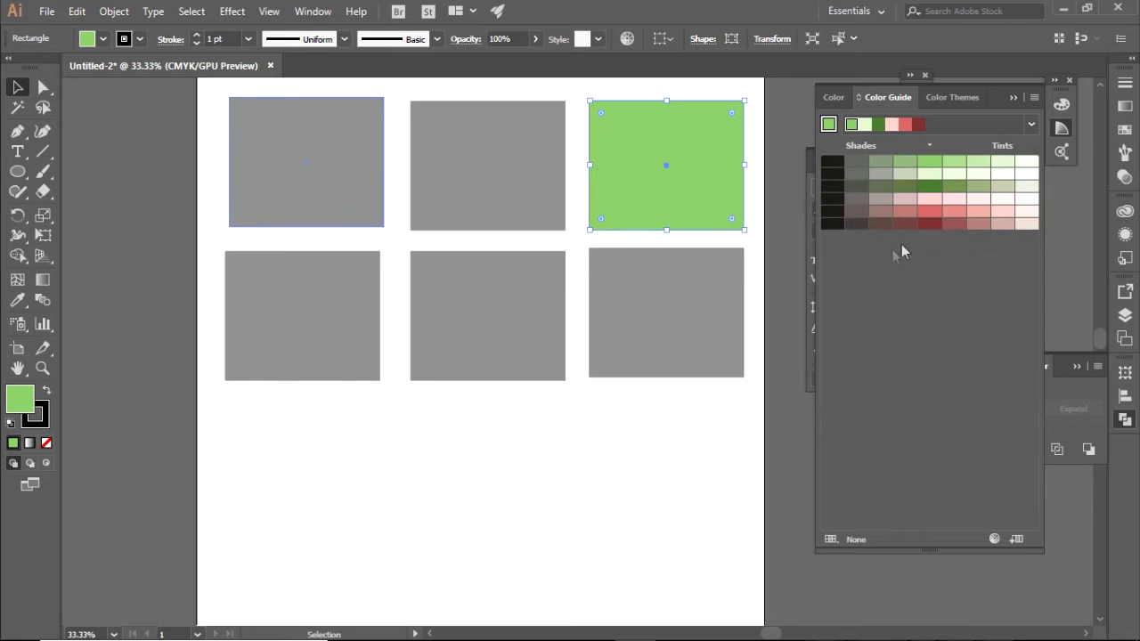
Step: Fill the upper-middle rectangle with the harmony's pale green and the upper-left rectangle with its dark green
click(487, 165)
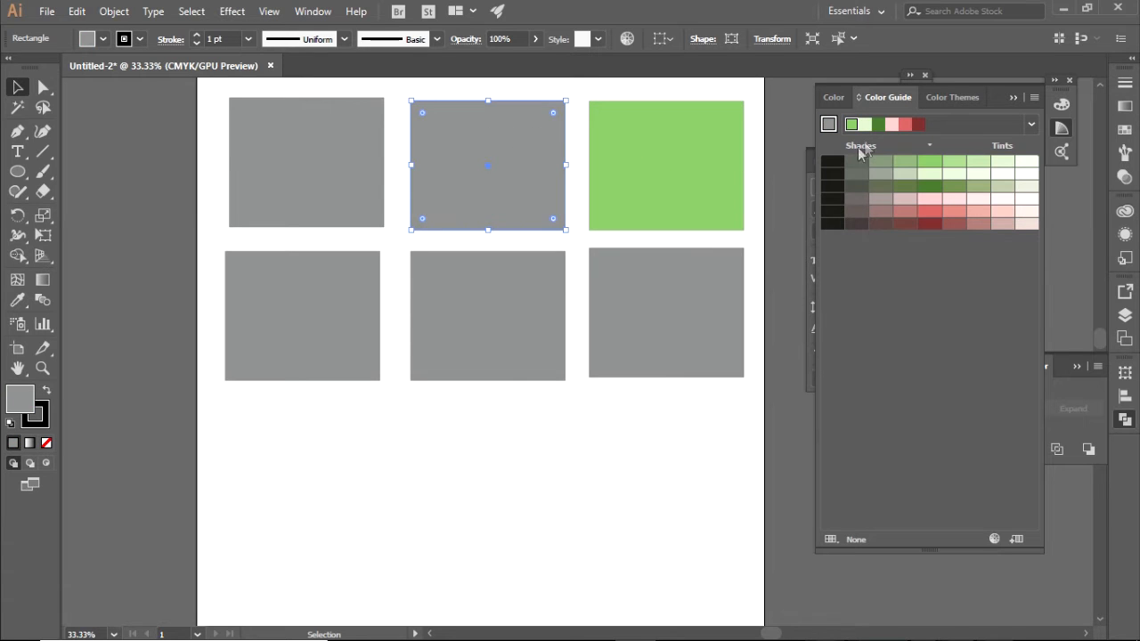
click(866, 129)
click(272, 168)
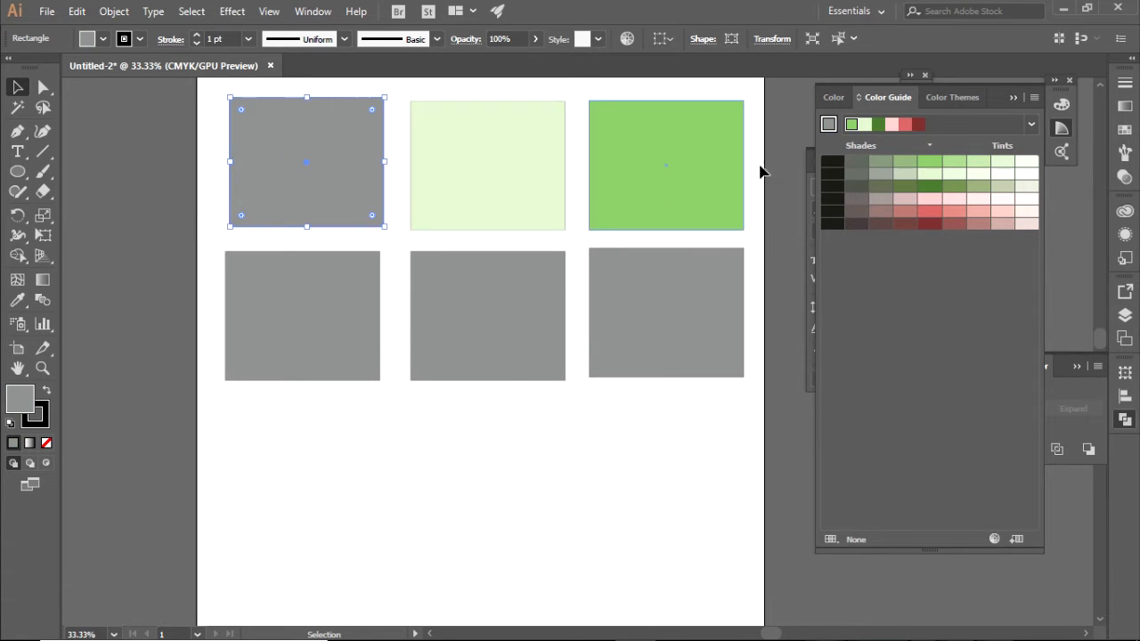
click(878, 124)
Step: Fill the lower row of rectangles from left to right with the harmony's pale pink, coral red and dark red
click(331, 284)
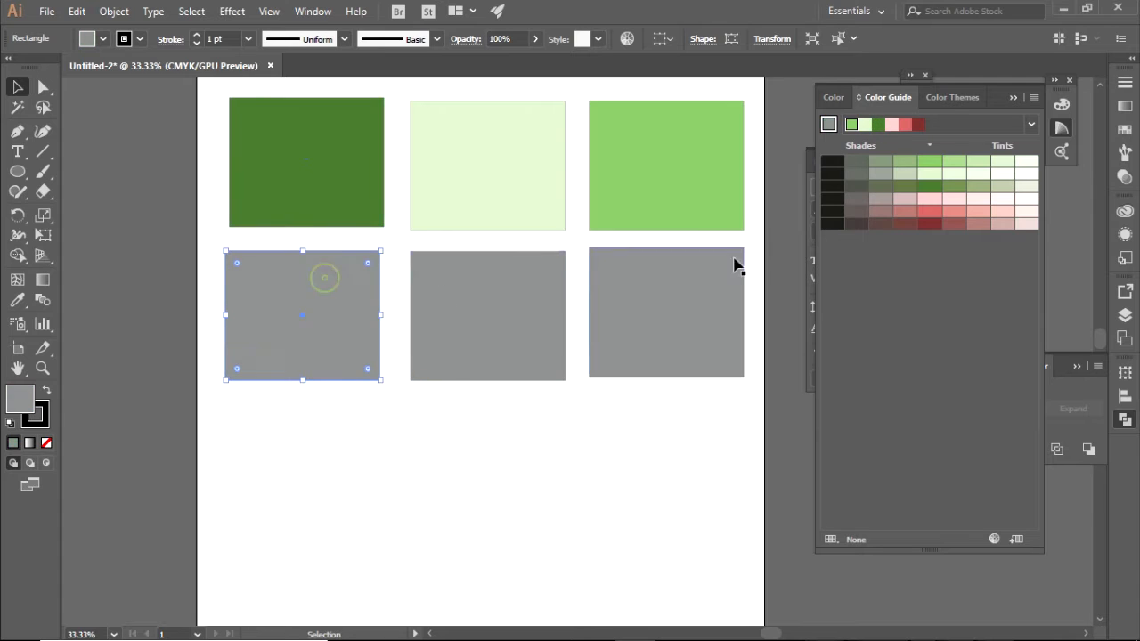
click(892, 129)
click(555, 311)
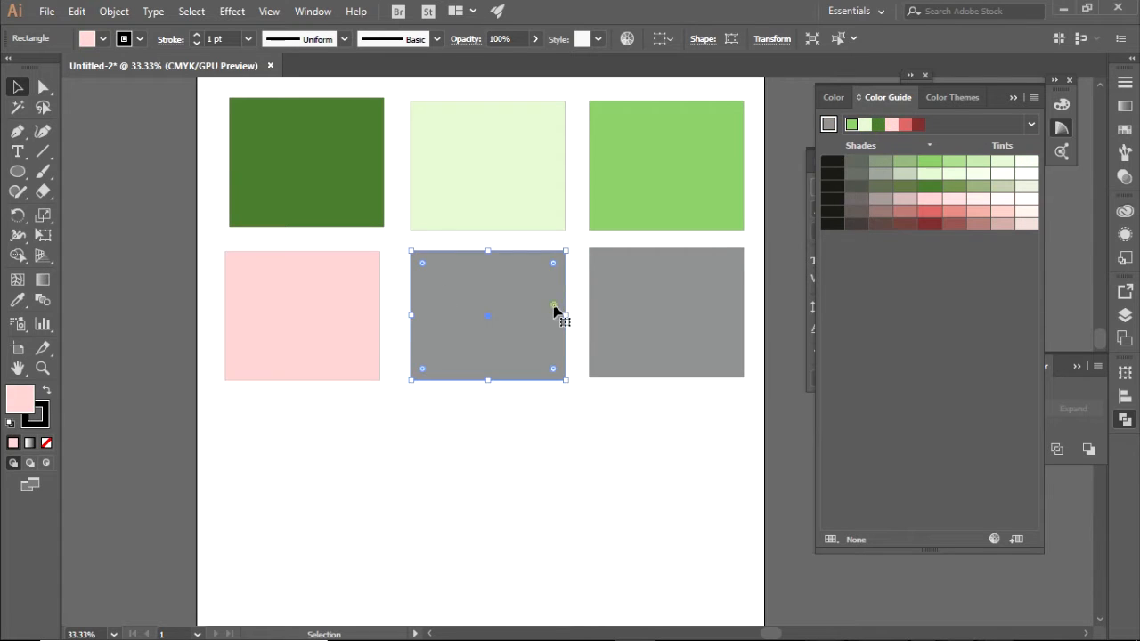
click(903, 129)
click(674, 320)
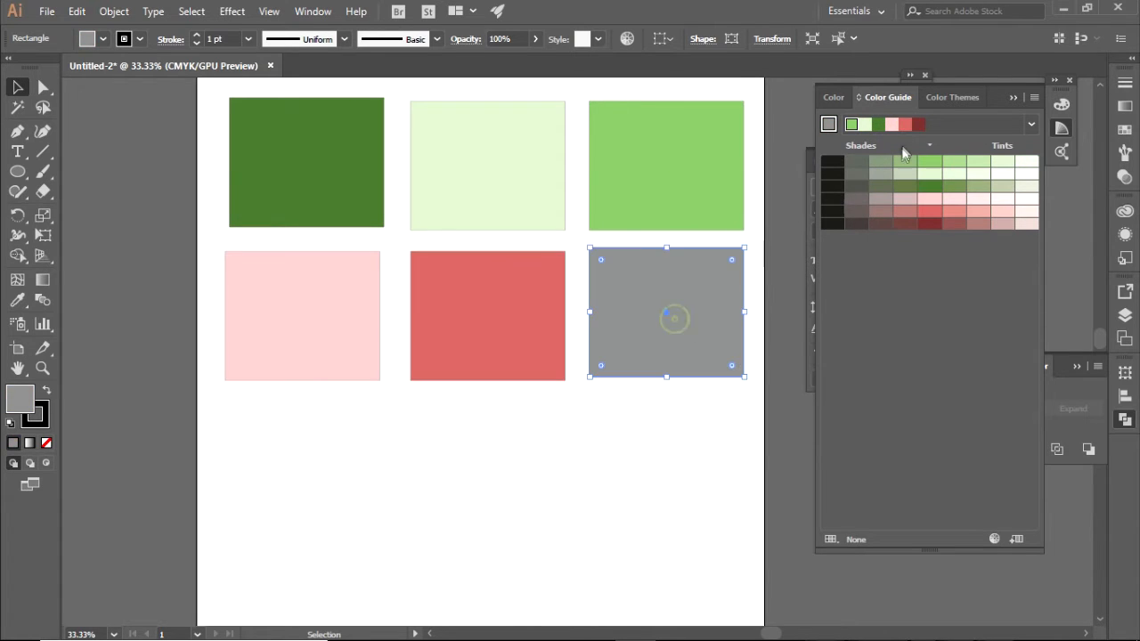
click(917, 125)
Step: Draw a circle about 73 mm in diameter below the lower-left rectangle
scroll(444, 361, down, 1)
scroll(517, 334, up, 2)
scroll(457, 325, down, 1)
scroll(457, 336, up, 1)
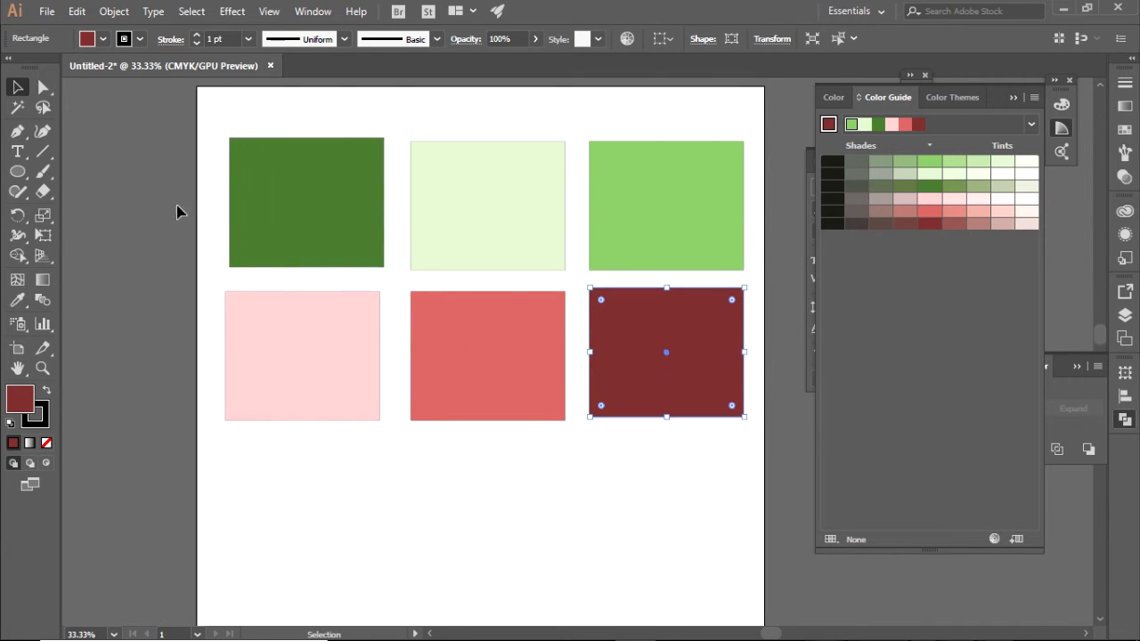
click(20, 173)
scroll(216, 334, down, 3)
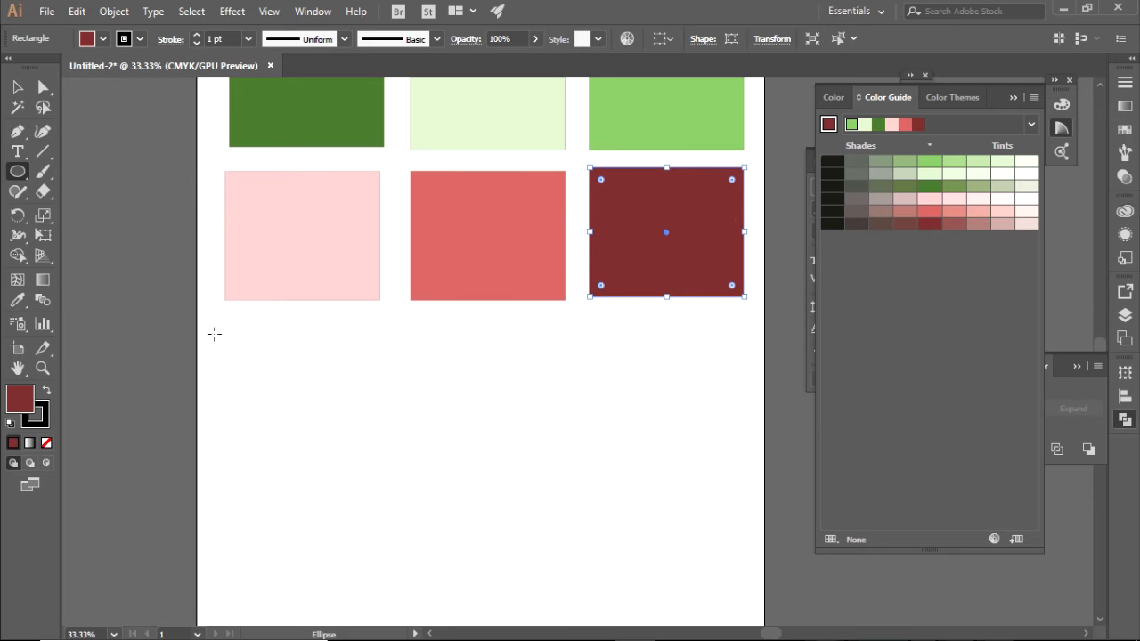
drag(281, 356, 339, 413)
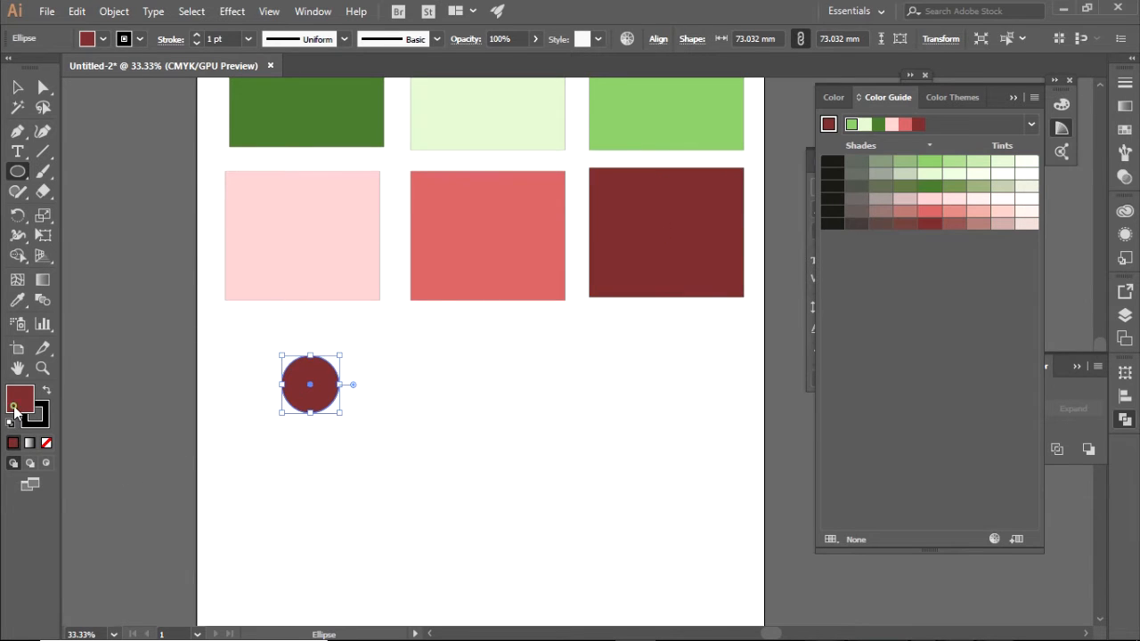
Step: Fill the new circle with light sky blue using the Color Picker
double_click(14, 410)
mouse_move(515, 431)
mouse_down()
mouse_move(529, 403)
mouse_move(529, 348)
mouse_move(529, 427)
mouse_up()
click(478, 336)
drag(478, 337, 430, 312)
click(678, 329)
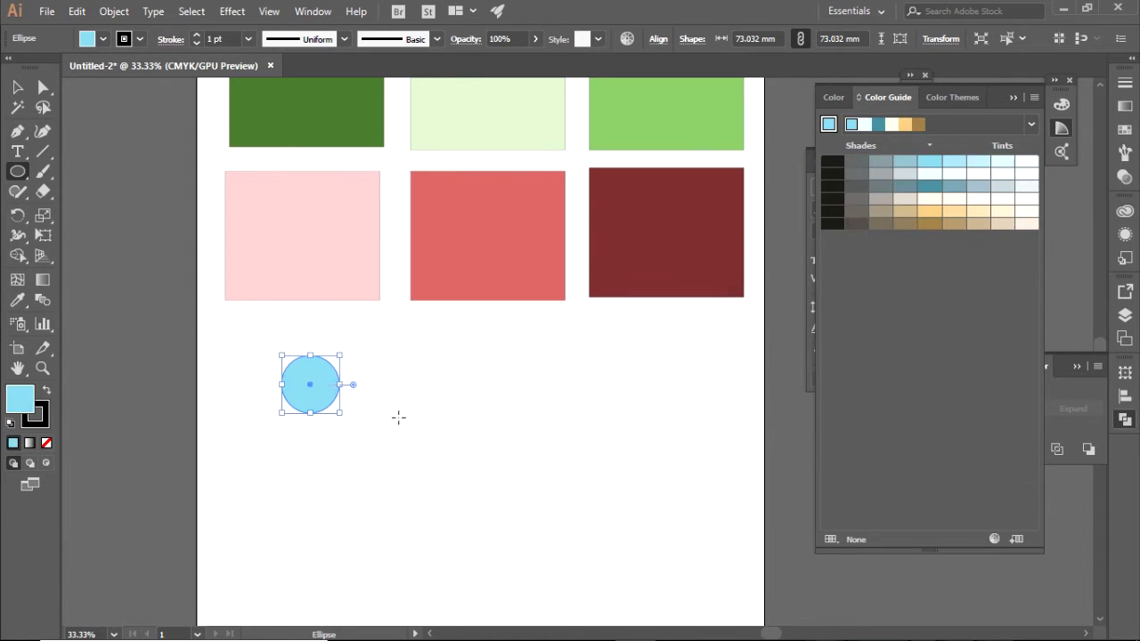
Step: Duplicate the blue circle into a row and recolour the copies with the harmony's near-white, teal, cream and light orange
click(17, 87)
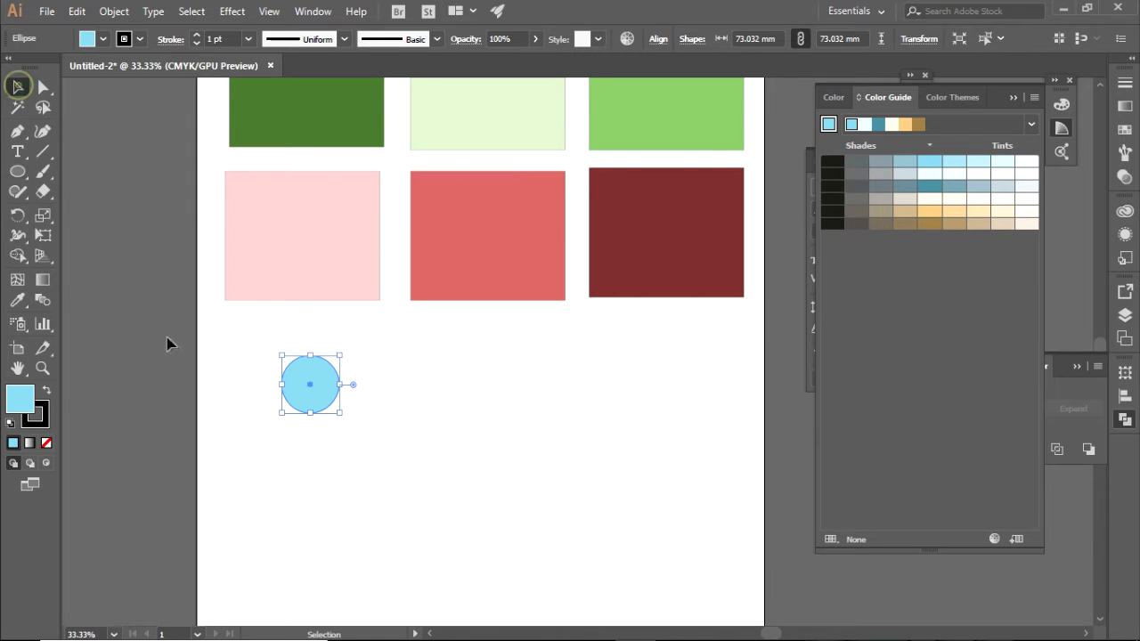
drag(303, 392, 374, 404)
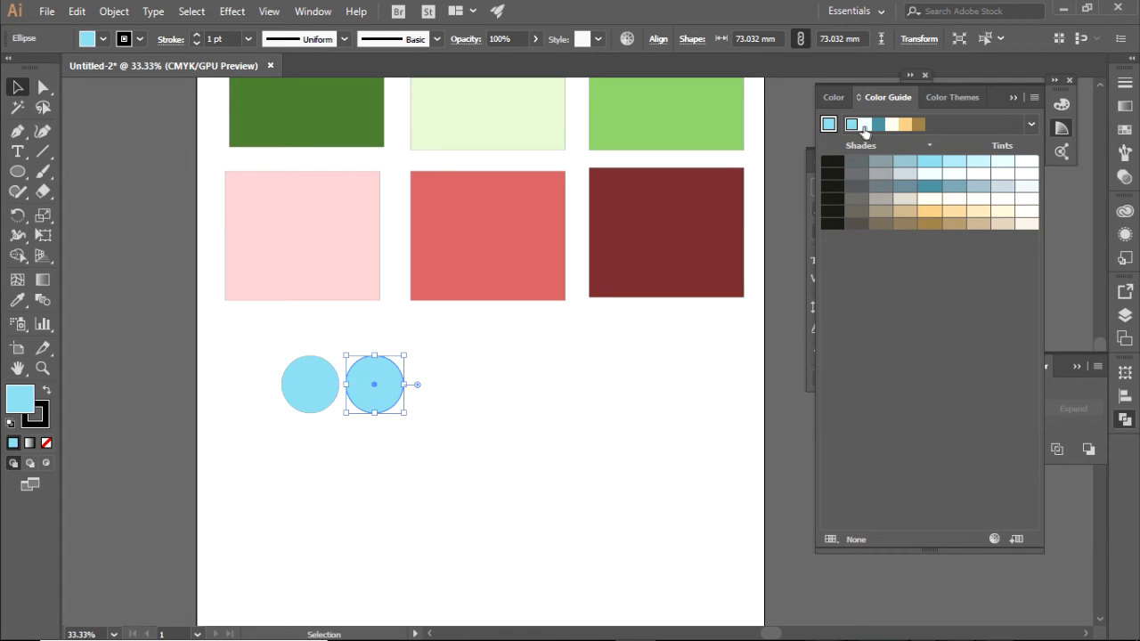
click(863, 124)
drag(384, 402, 636, 403)
click(878, 124)
click(891, 124)
click(905, 126)
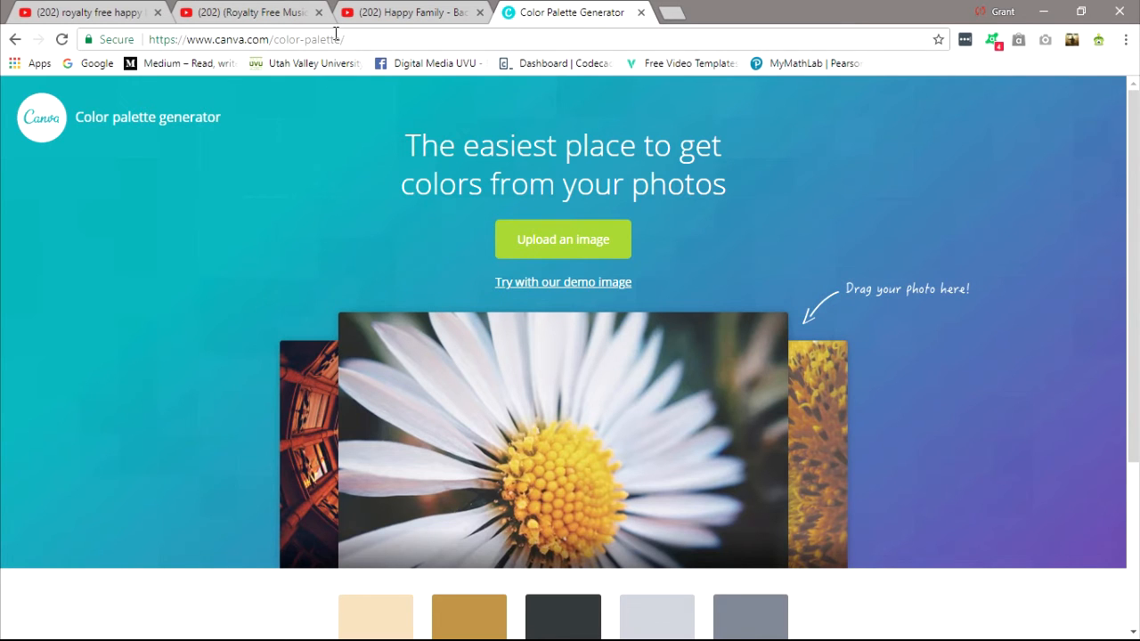
Step: Switch to Canva's Color palette generator in the browser and upload the 2015splash picture to extract its colours
click(551, 242)
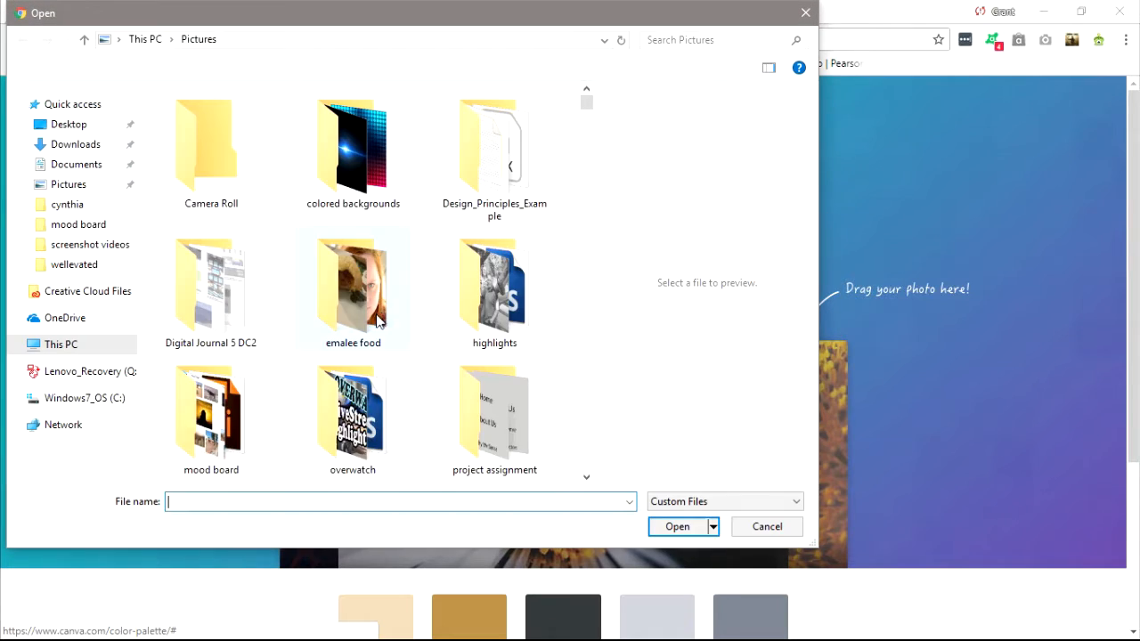
scroll(507, 286, down, 10)
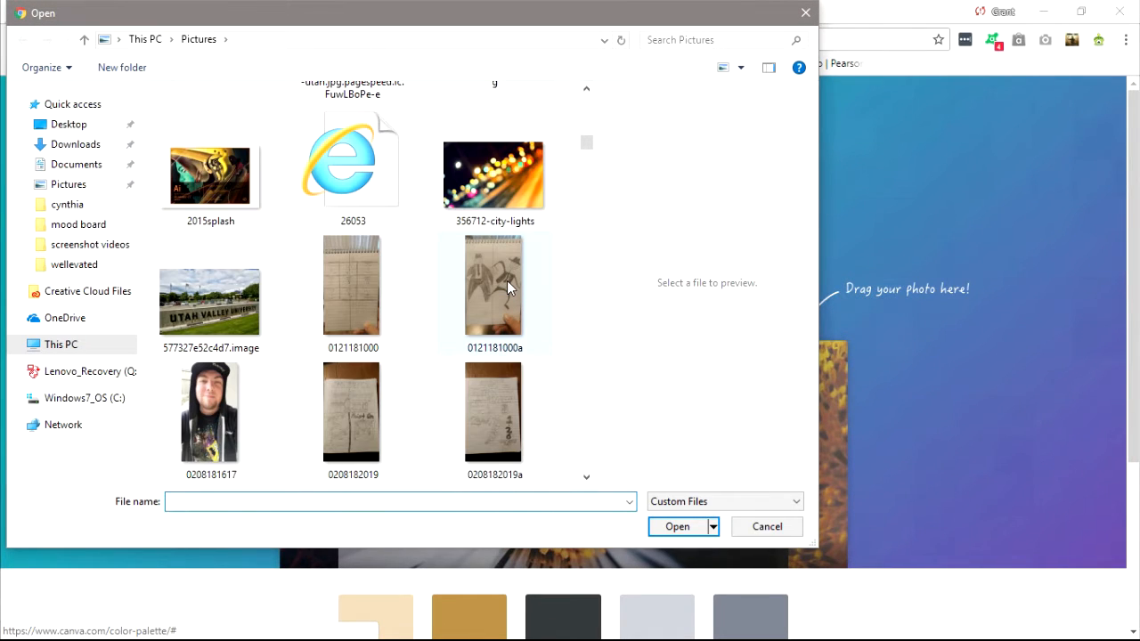
click(224, 187)
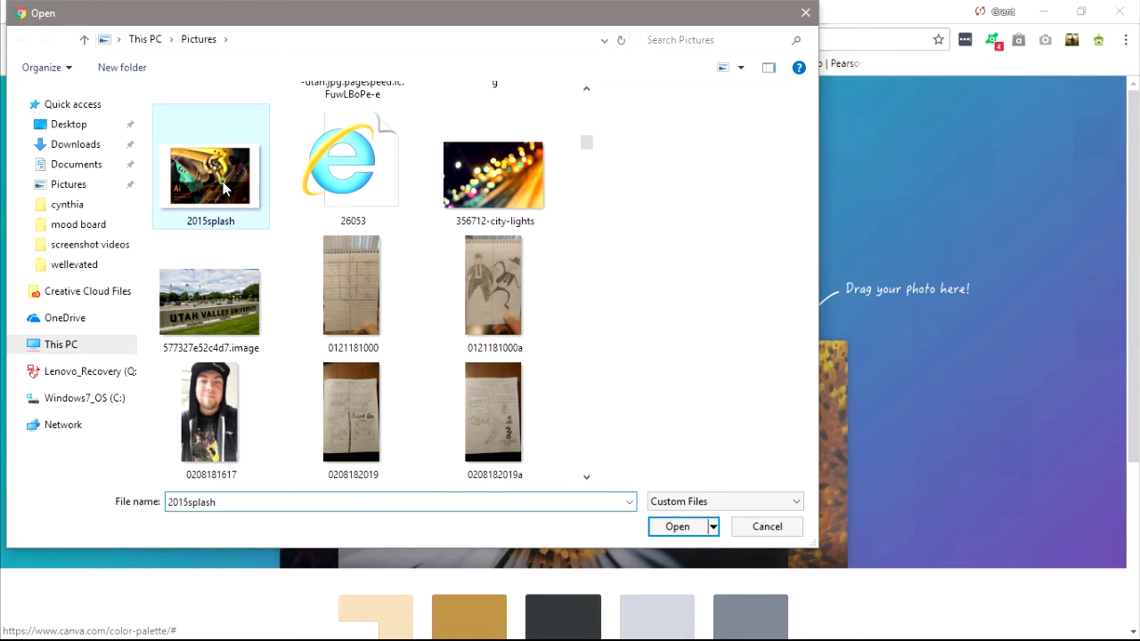
double_click(223, 183)
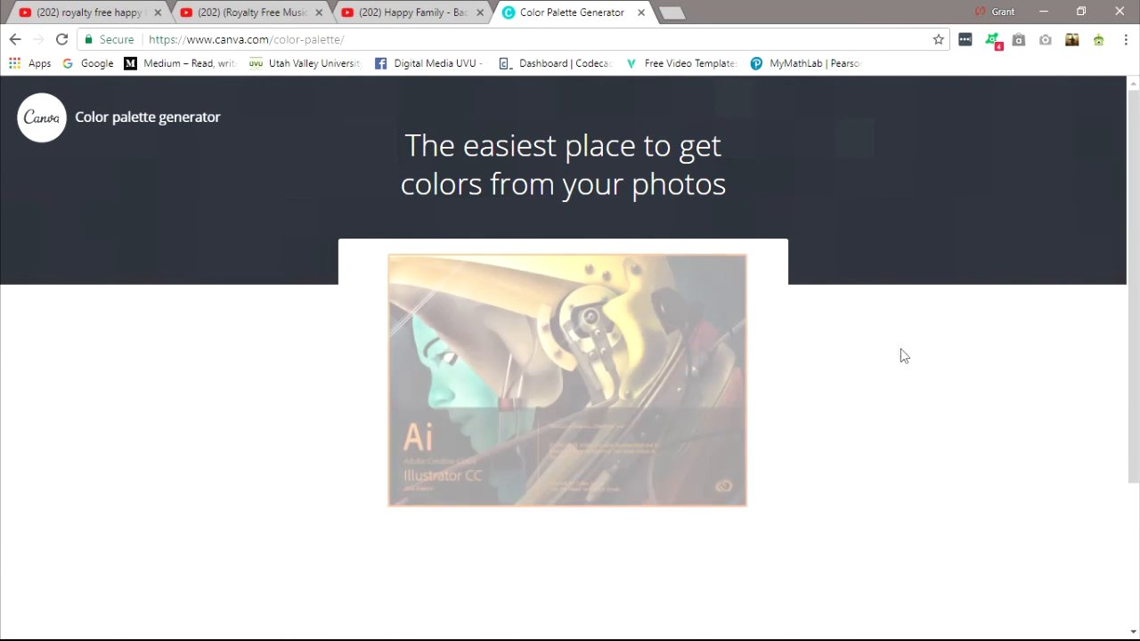
scroll(887, 329, down, 1)
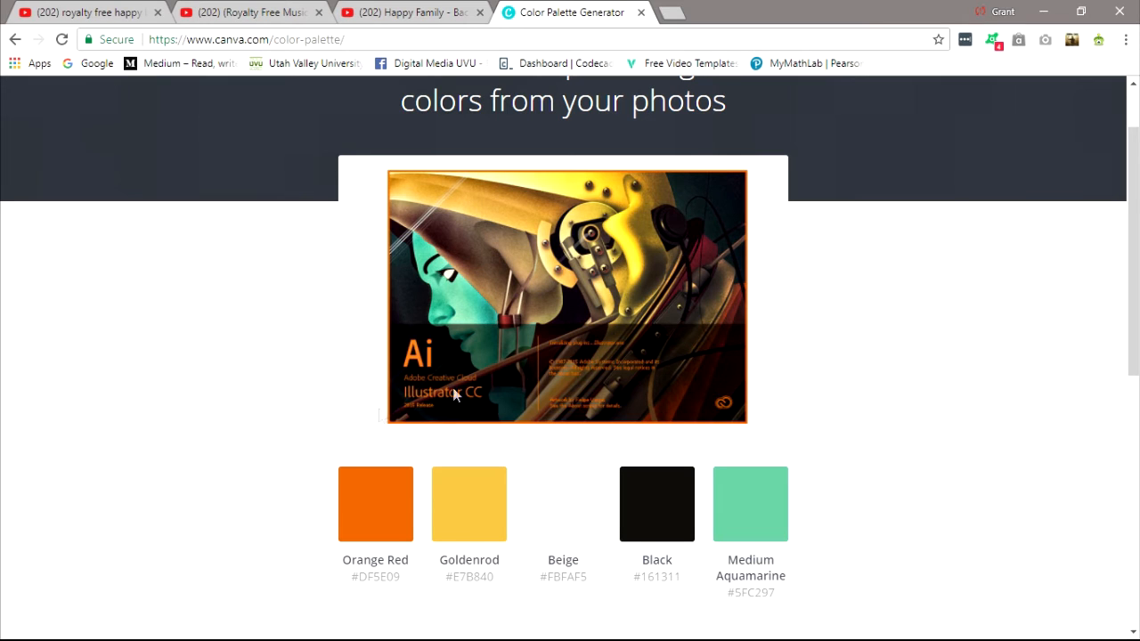
mouse_move(378, 517)
mouse_move(470, 525)
mouse_move(570, 506)
Step: Upload the pace-oregon-state-web-design-development-certificate picture as another image to generate its colour palette
scroll(604, 141, up, 1)
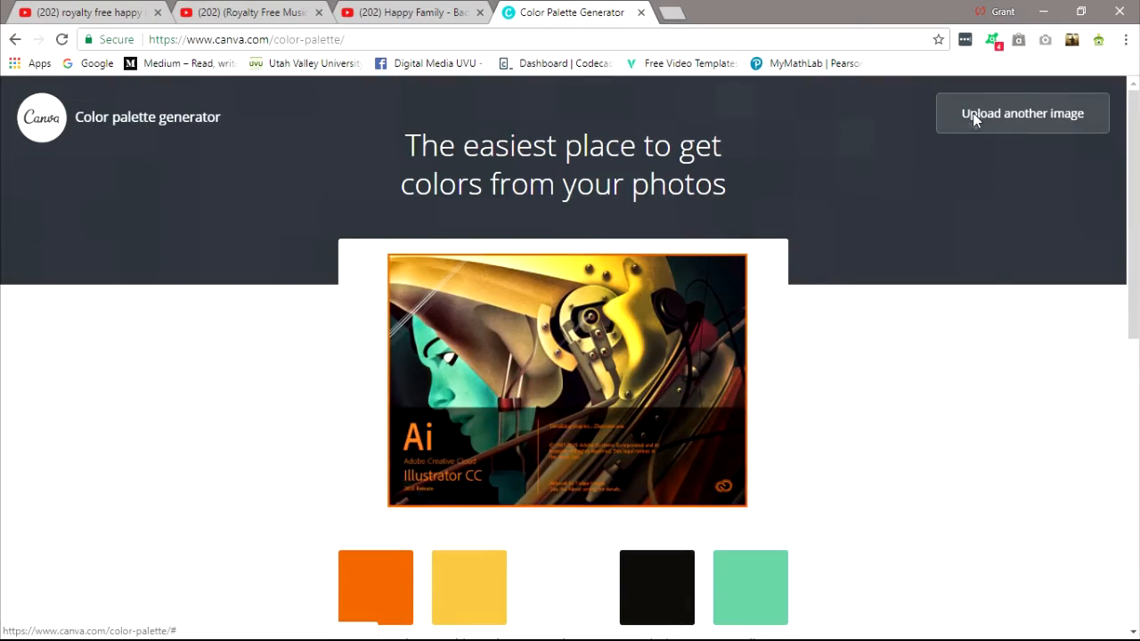
click(975, 119)
scroll(394, 284, down, 5)
scroll(399, 285, down, 5)
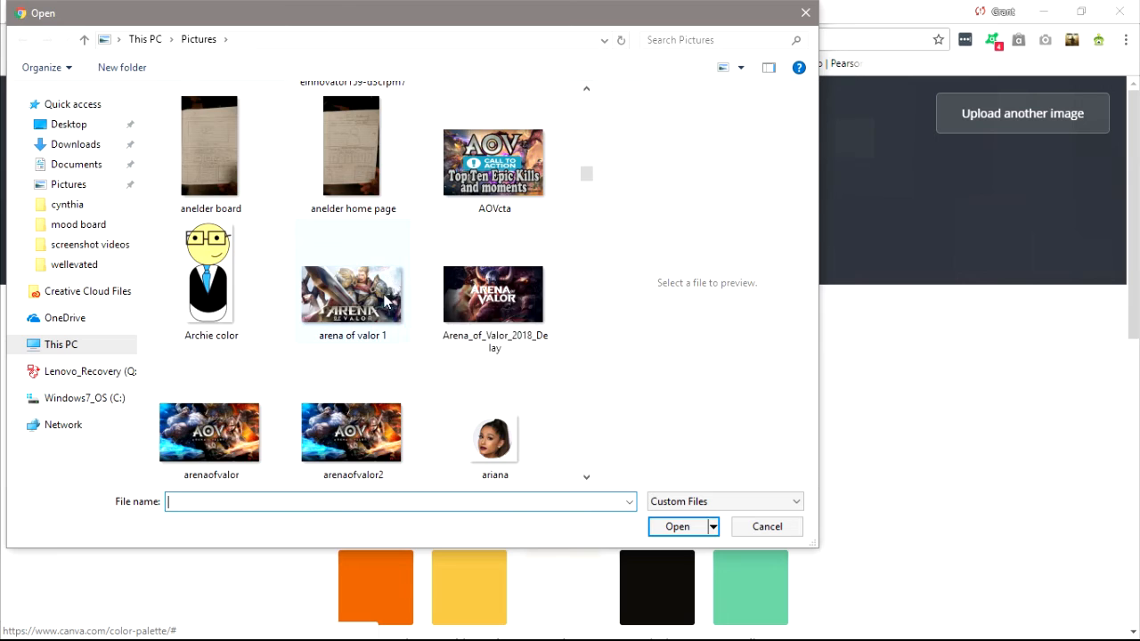
scroll(383, 308, down, 3)
scroll(364, 361, up, 2)
scroll(364, 362, down, 6)
scroll(390, 336, down, 5)
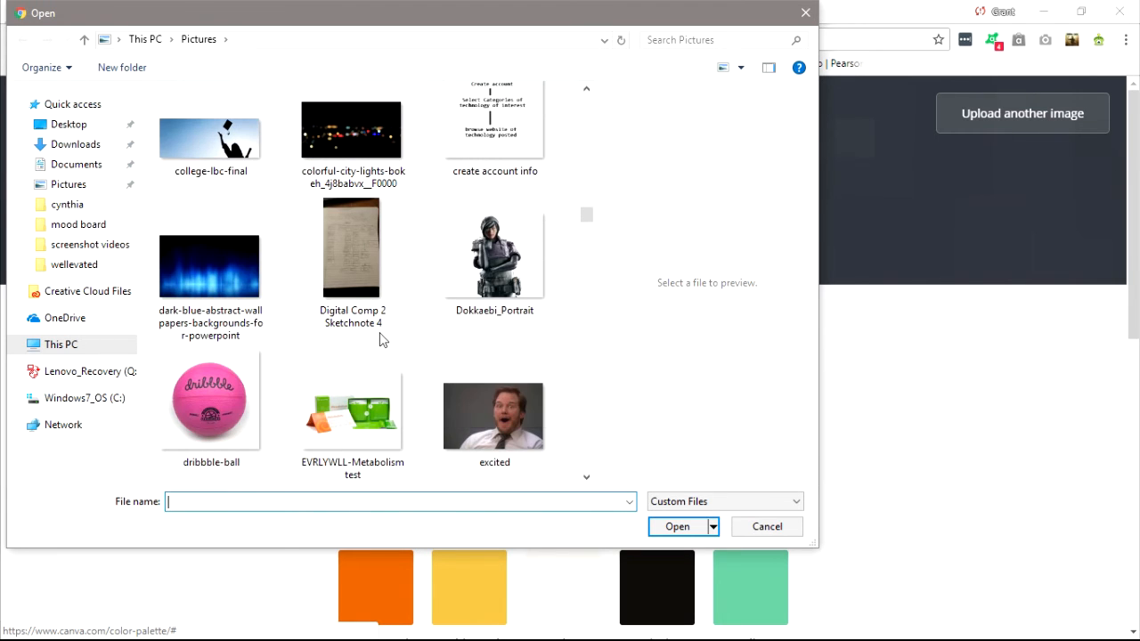
scroll(383, 338, down, 2)
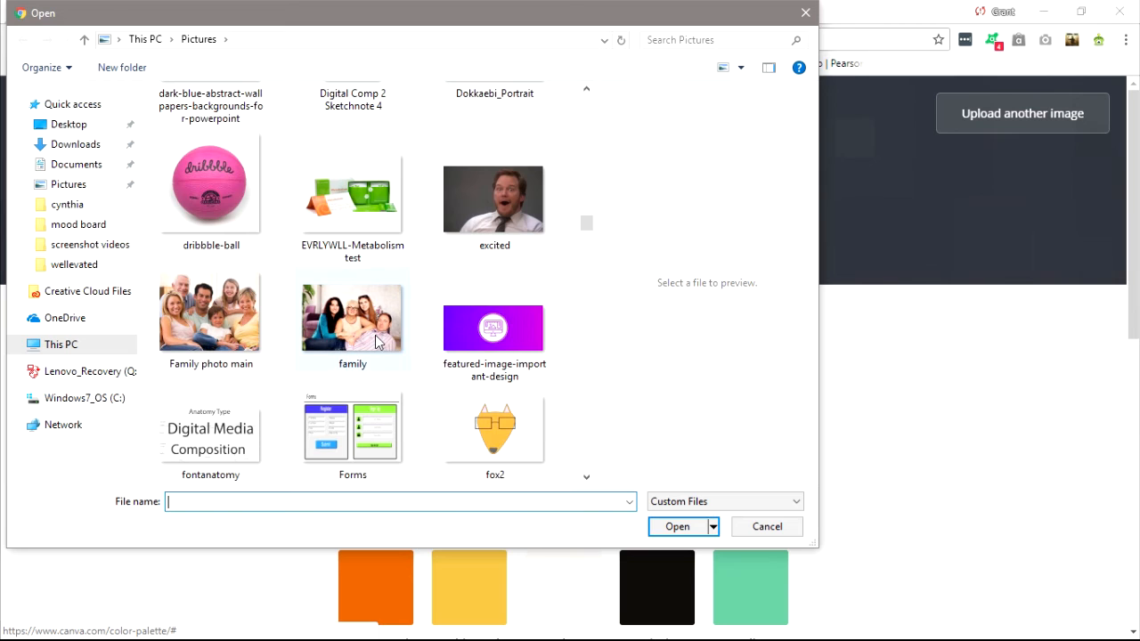
scroll(367, 344, down, 3)
scroll(365, 365, down, 3)
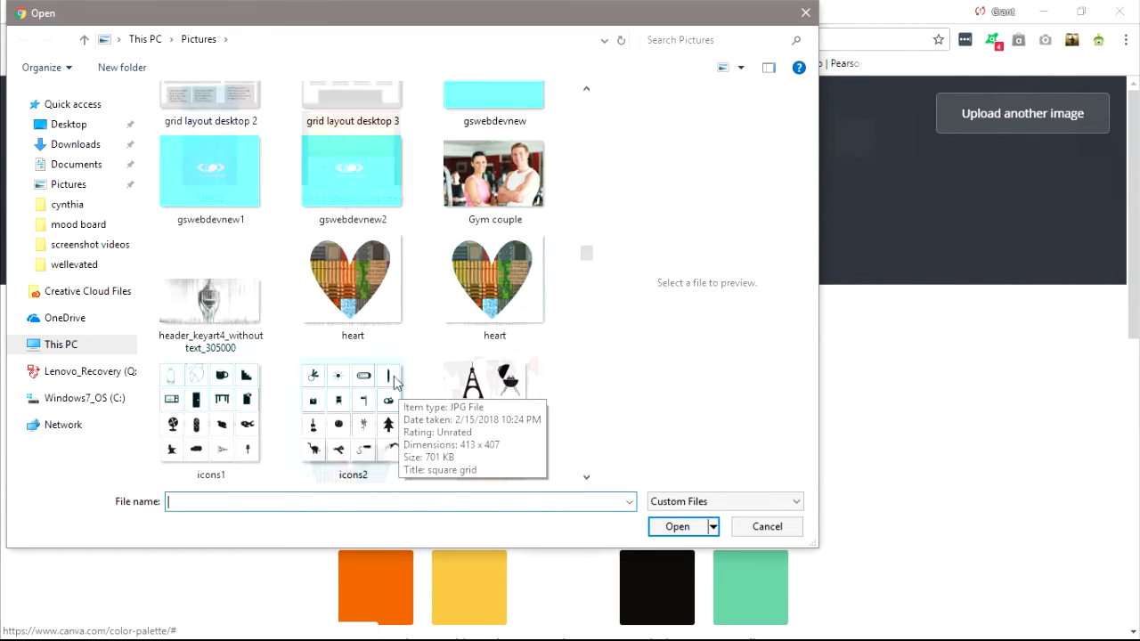
scroll(381, 356, up, 5)
scroll(475, 378, down, 5)
scroll(475, 379, down, 10)
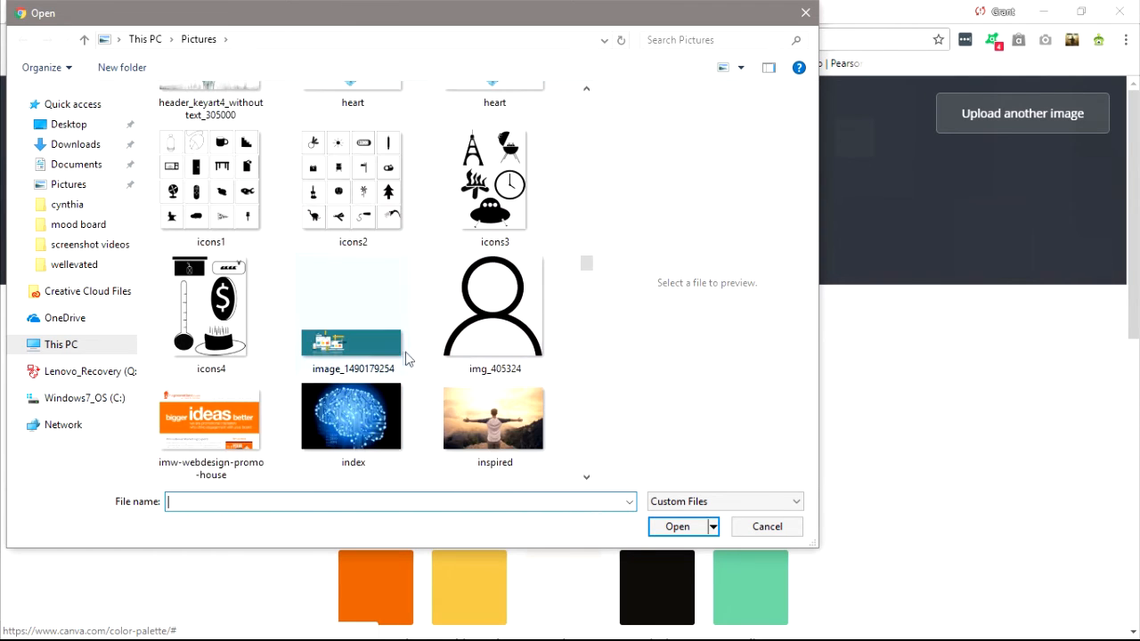
scroll(372, 333, down, 2)
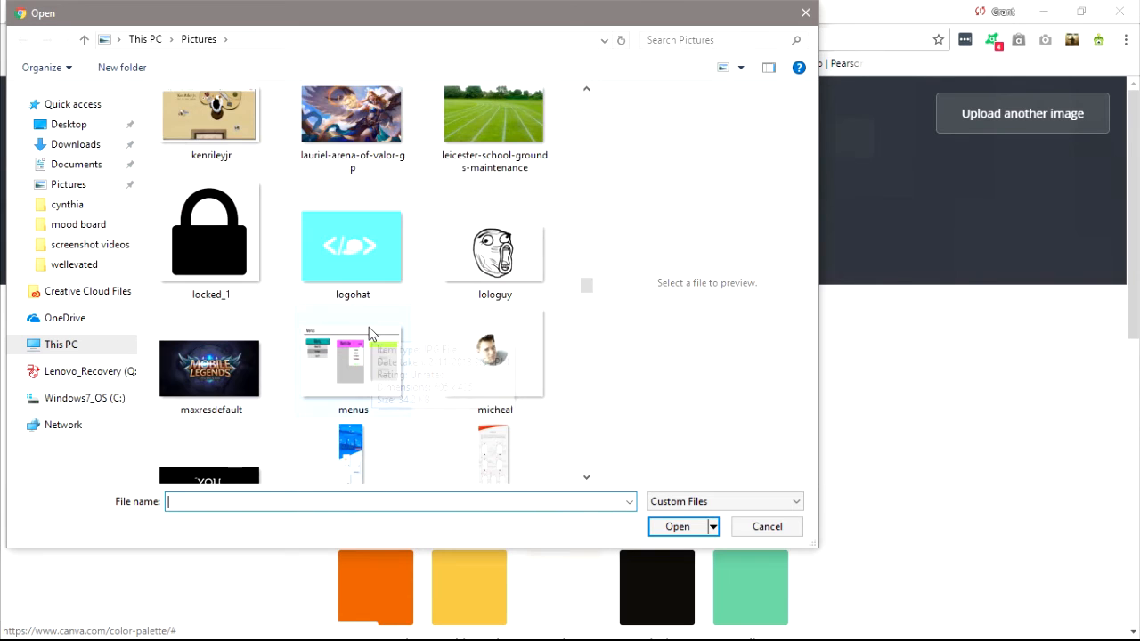
scroll(374, 339, down, 8)
scroll(375, 378, down, 12)
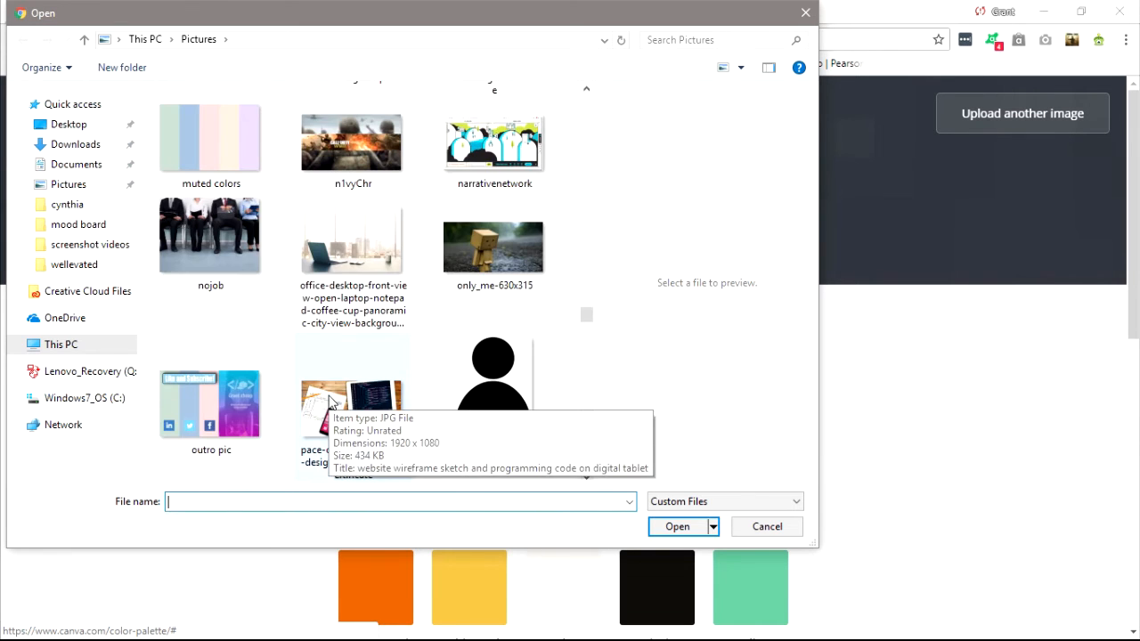
scroll(450, 329, up, 5)
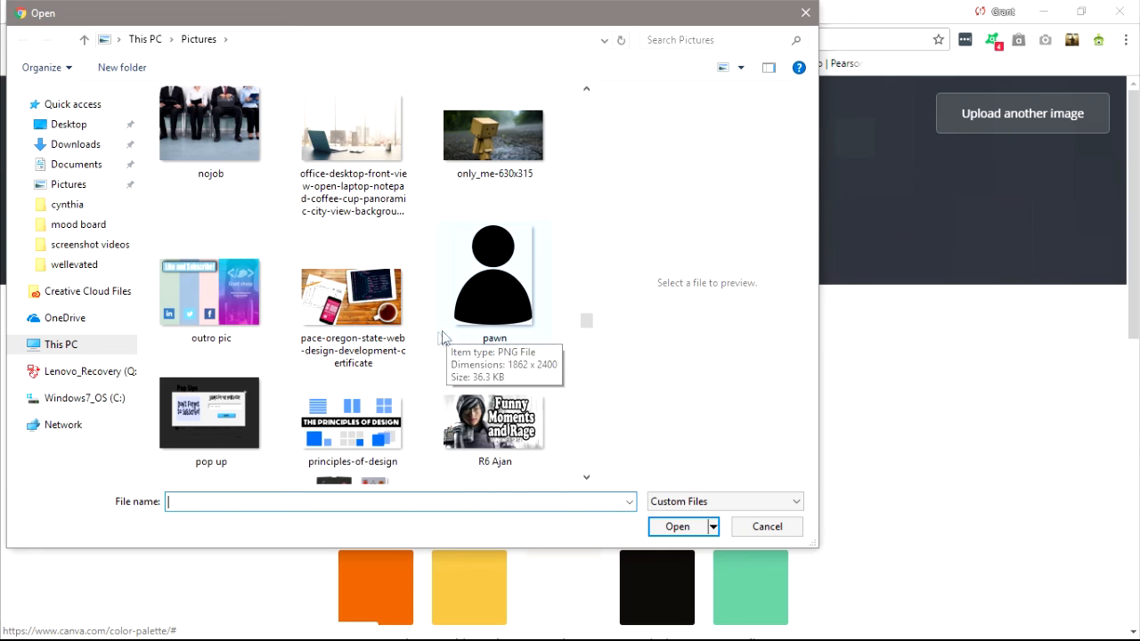
double_click(383, 316)
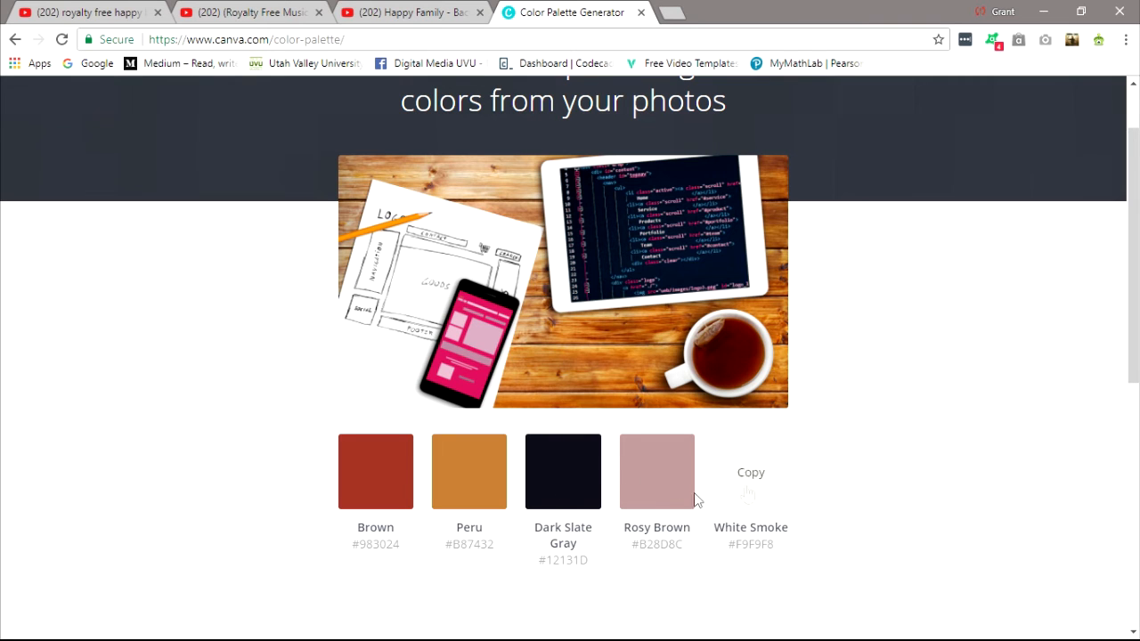
scroll(757, 435, up, 1)
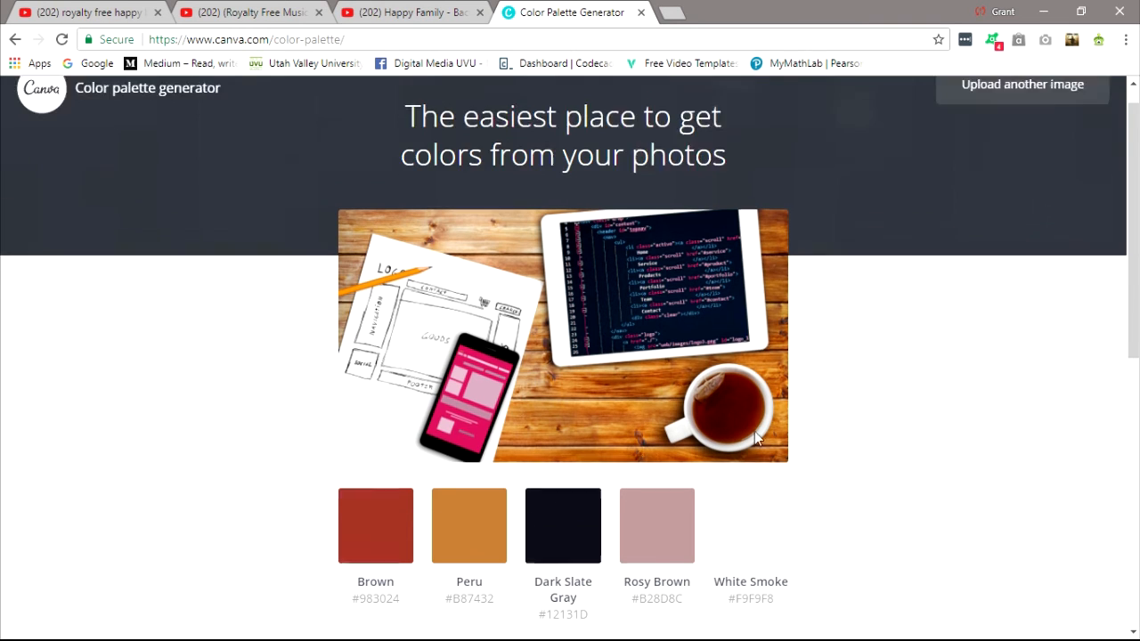
scroll(732, 437, down, 1)
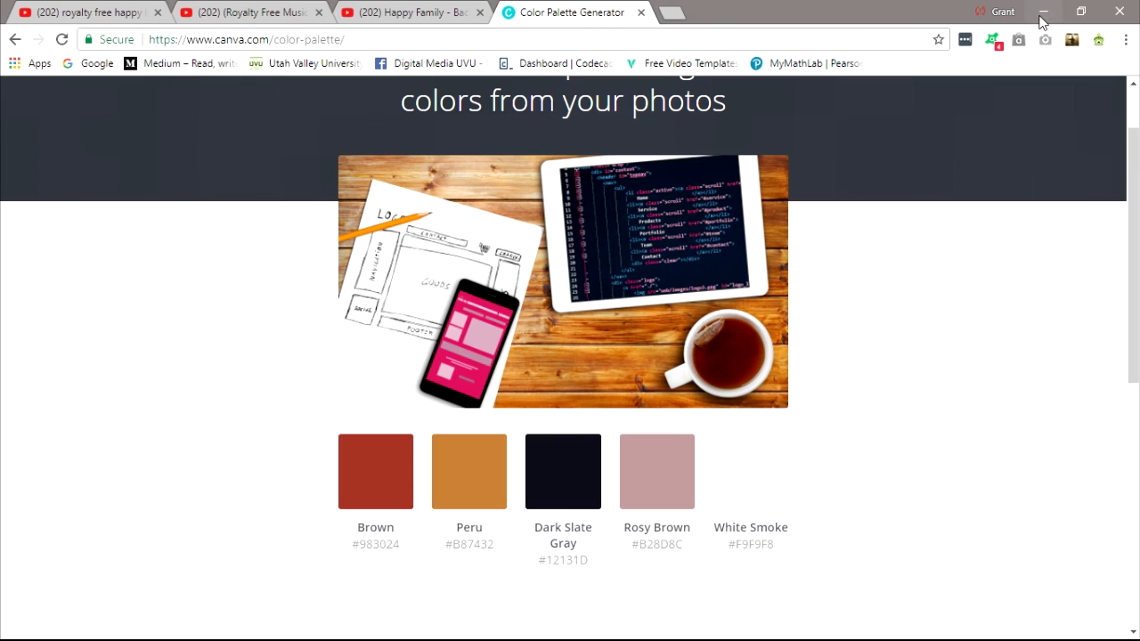